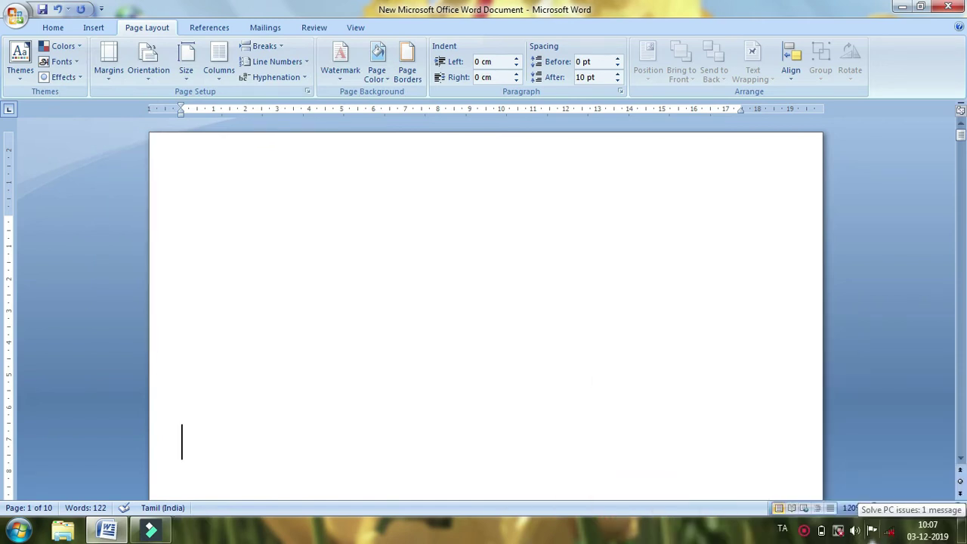
# Type 'akka pagecare' three times on the page's first line, correcting a typo
pyautogui.click(151, 187)
pyautogui.click(213, 189)
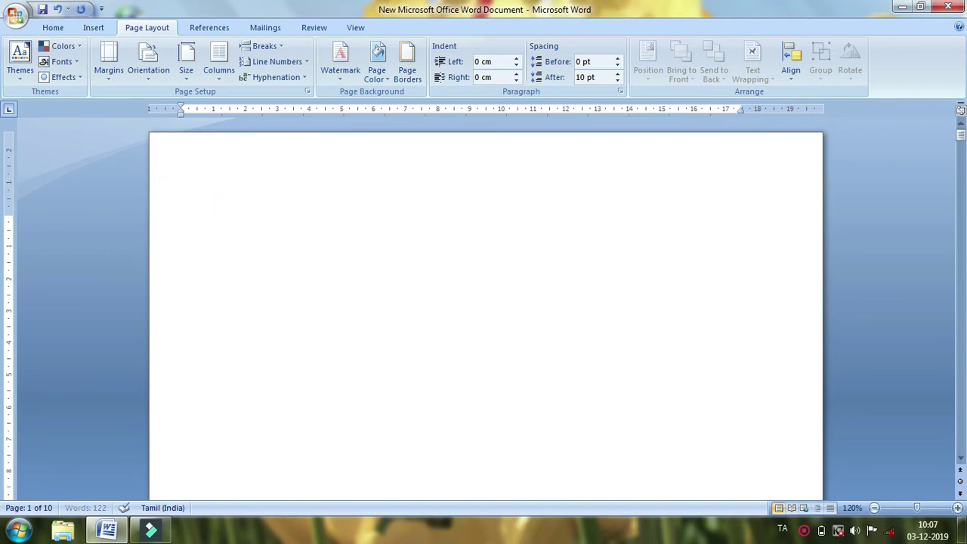
pyautogui.write('akka pagecare')
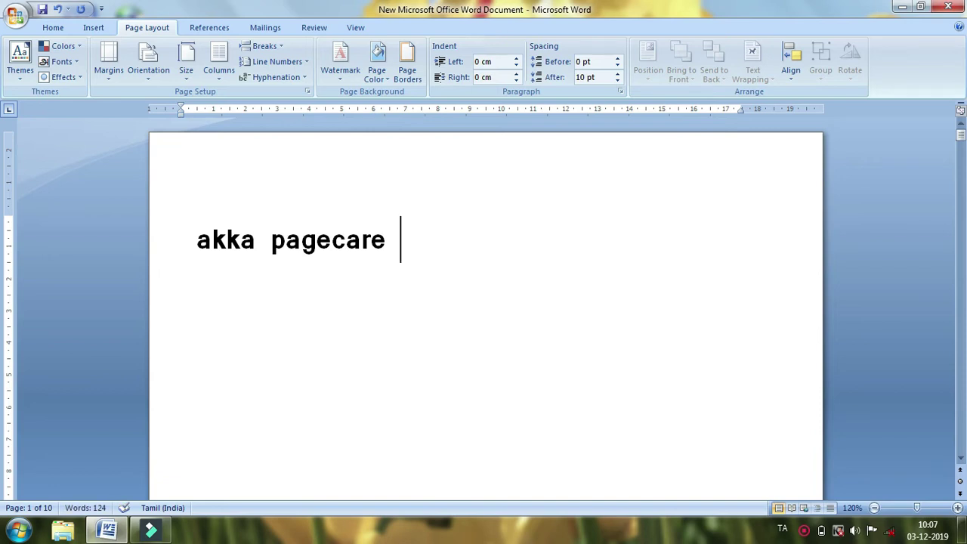
pyautogui.write('akka paf')
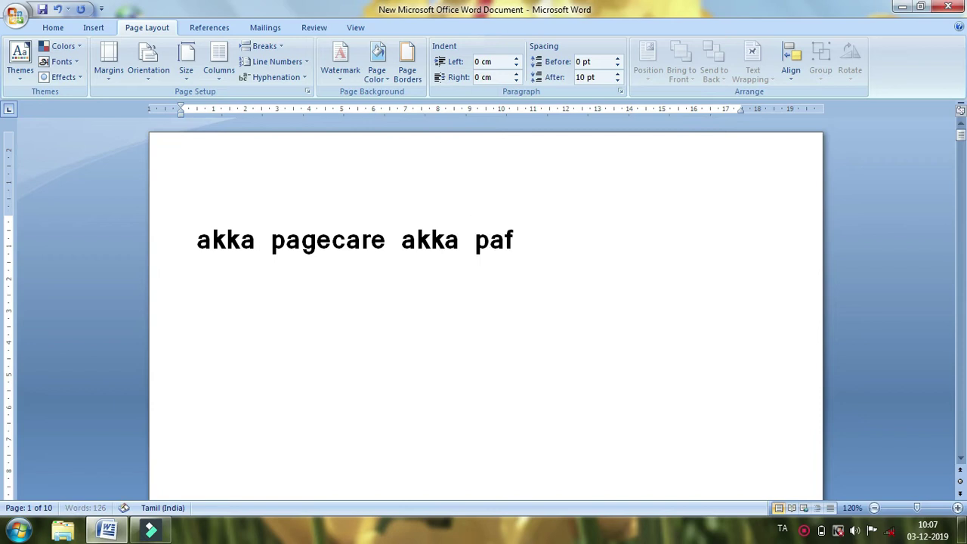
pyautogui.press('BackSpace')
pyautogui.write('gecare akka')
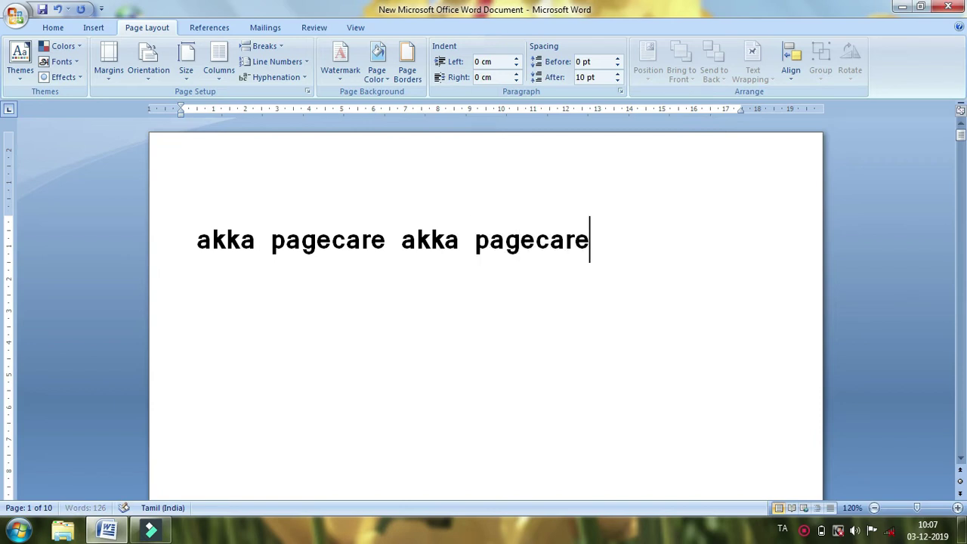
pyautogui.write(' pagecar')
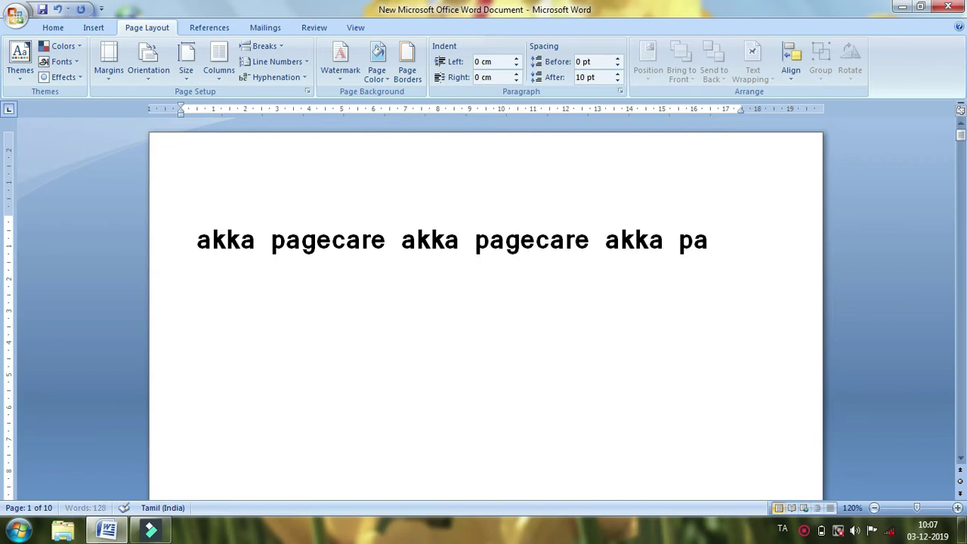
pyautogui.write('e')
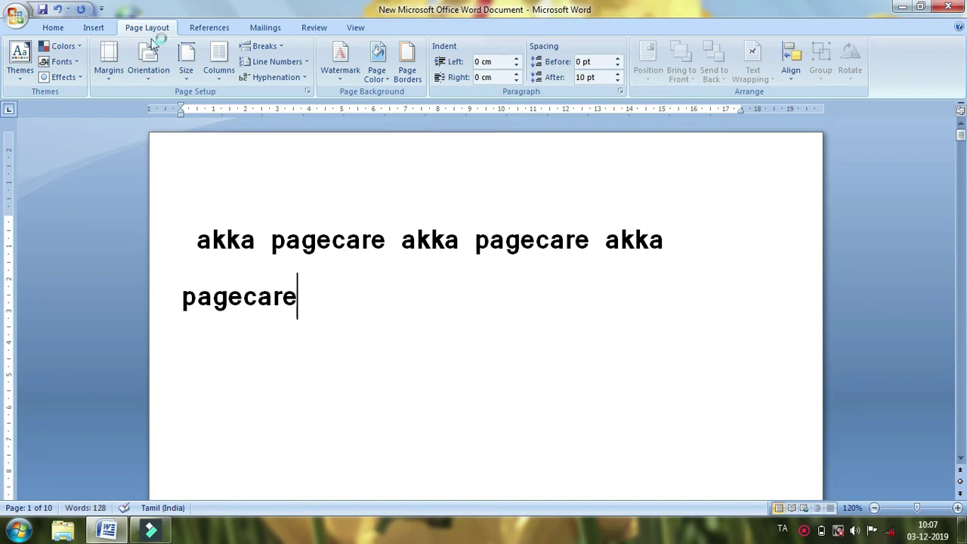
# Delete the two newly typed lines of 'akka pagecare' text
pyautogui.click(220, 72)
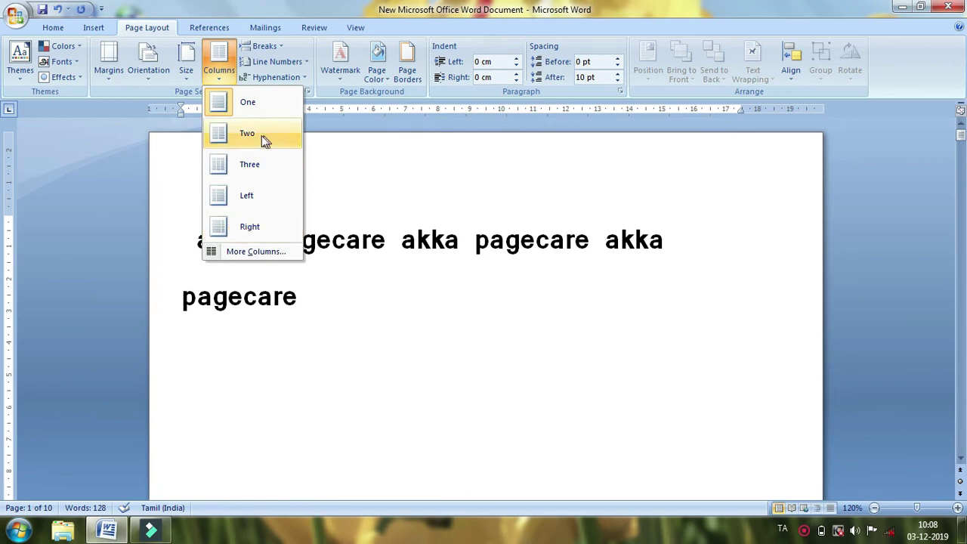
pyautogui.click(463, 155)
pyautogui.keyDown('ctrl'); pyautogui.scroll(-1, 687, 320); pyautogui.keyUp('ctrl')
pyautogui.click(541, 290)
pyautogui.moveTo(219, 229); pyautogui.dragTo(358, 314)
pyautogui.press('Delete')
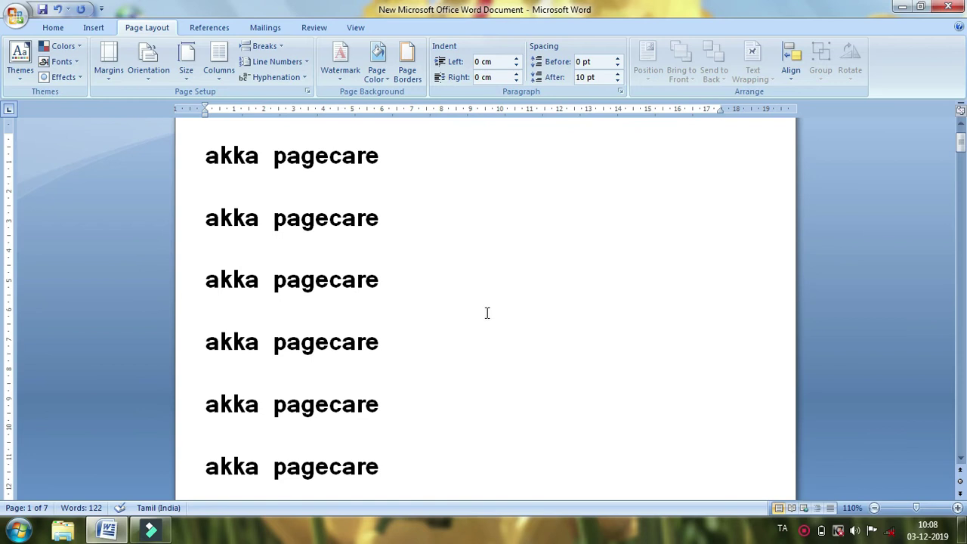
# Scroll through the remaining 7 pages of repeated 'akka pagecare' lines
pyautogui.scroll(-3, 495, 322)
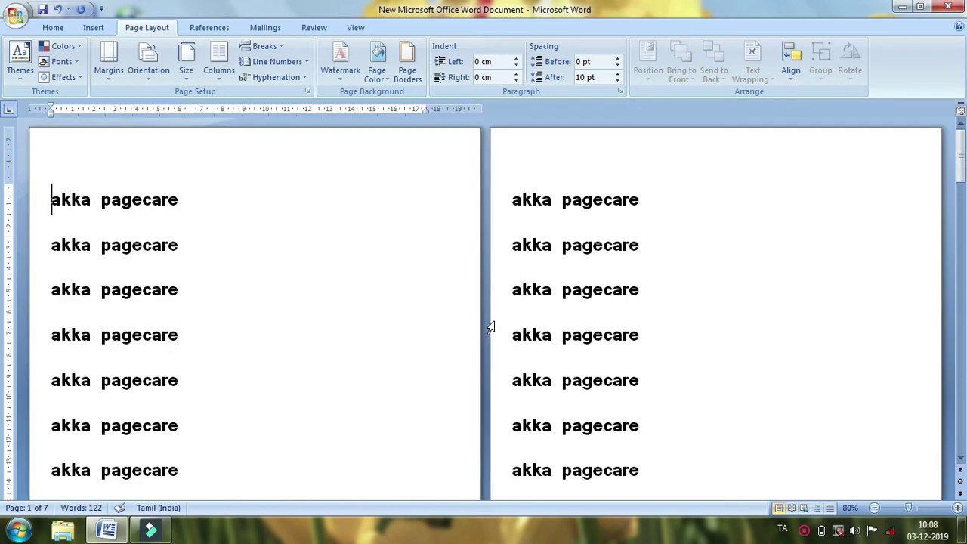
pyautogui.scroll(-2, 490, 325)
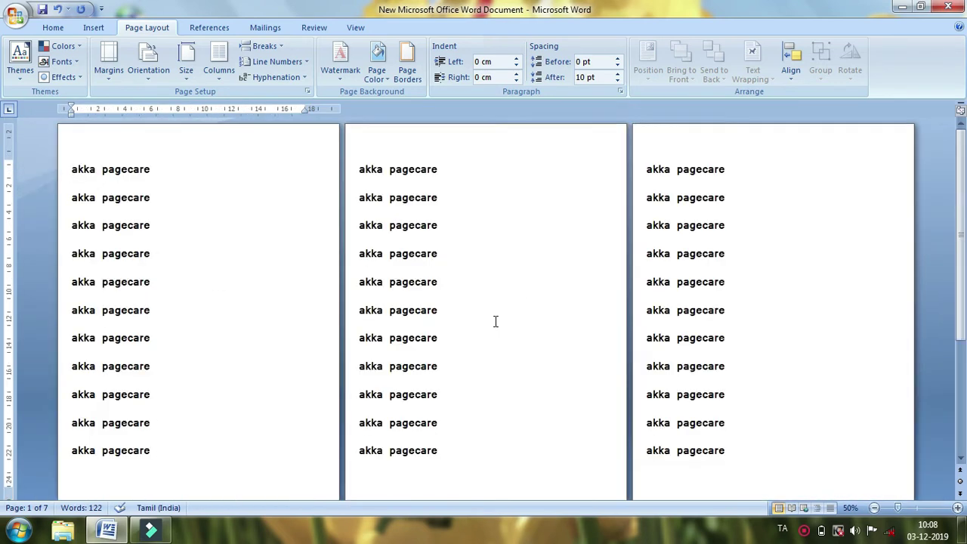
pyautogui.scroll(-2, 493, 322)
pyautogui.scroll(-1, 496, 322)
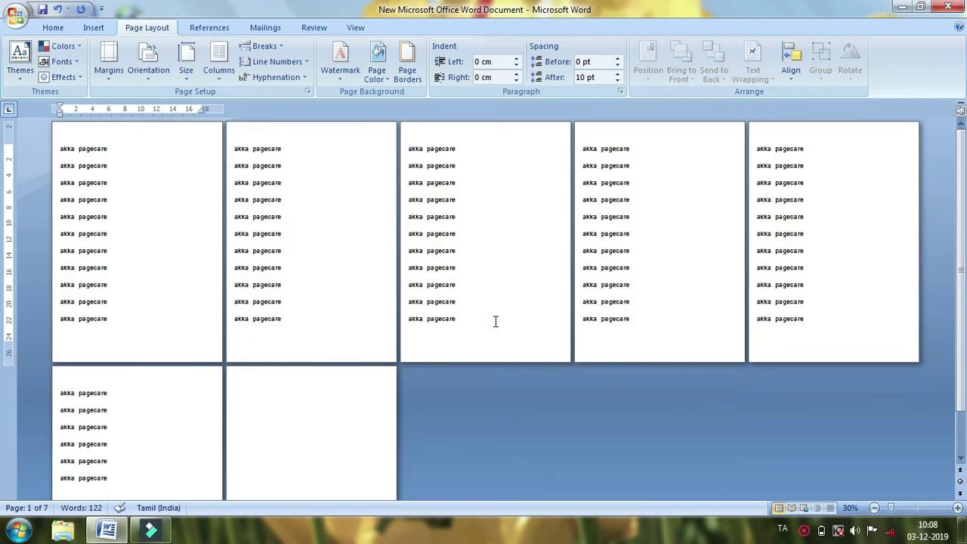
pyautogui.scroll(2, 495, 321)
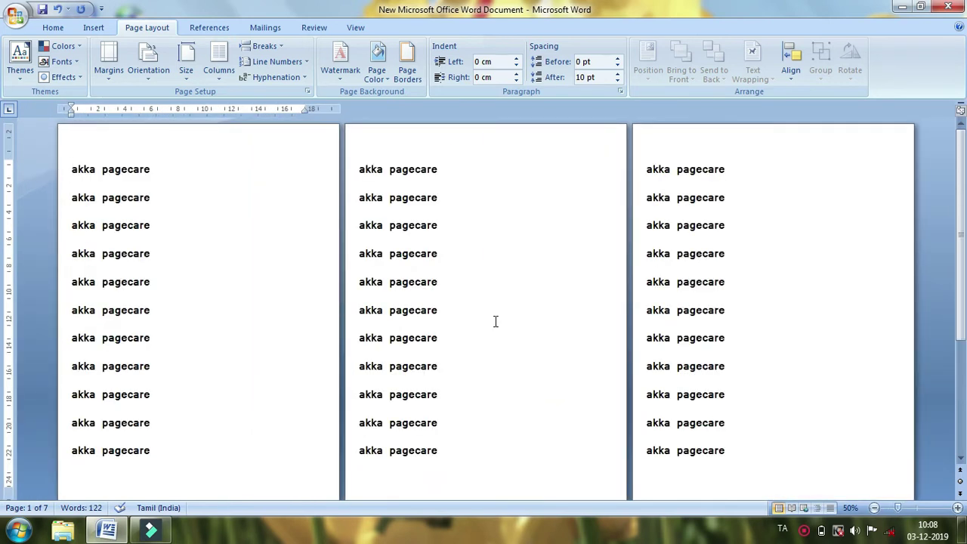
pyautogui.scroll(-1, 495, 321)
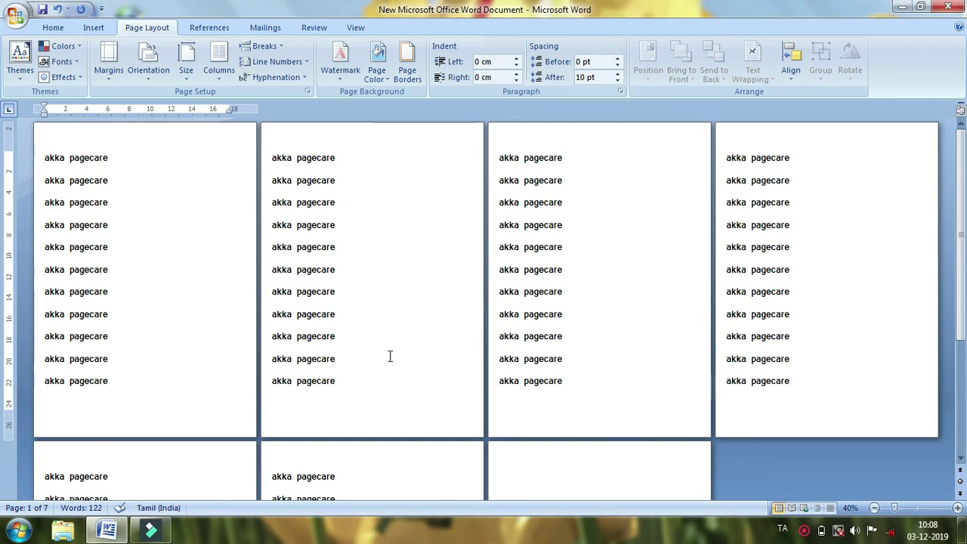
# Set the page layout to Two columns
pyautogui.click(221, 72)
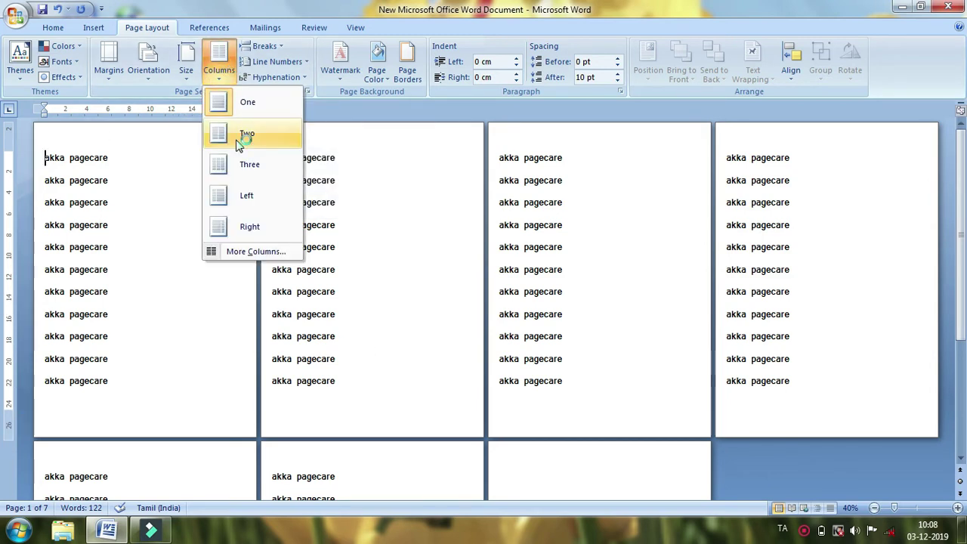
pyautogui.press('super+plus')
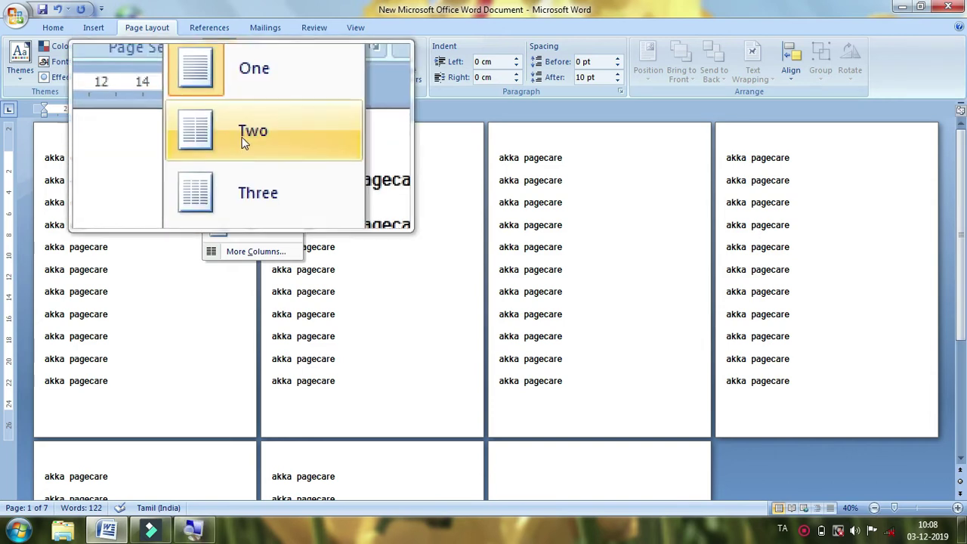
pyautogui.click(240, 137)
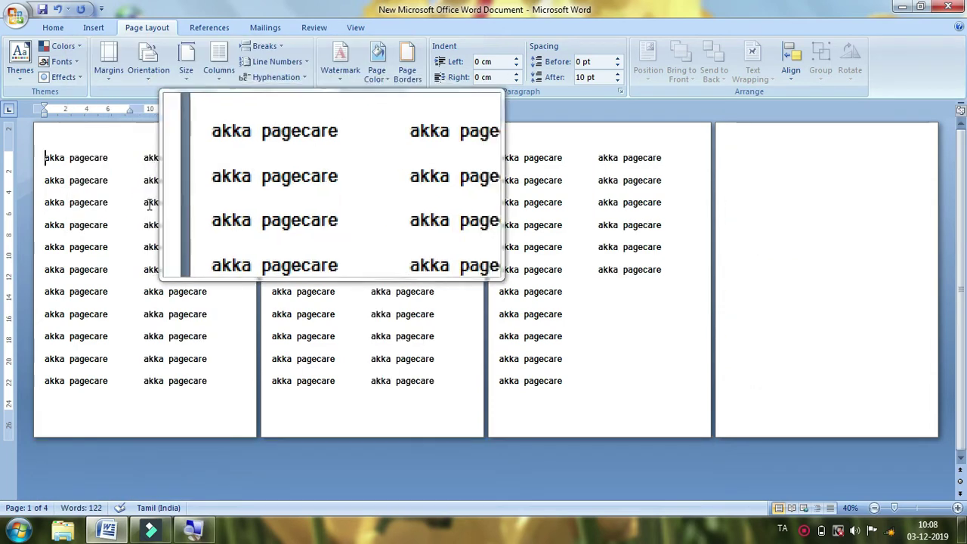
pyautogui.click(961, 529)
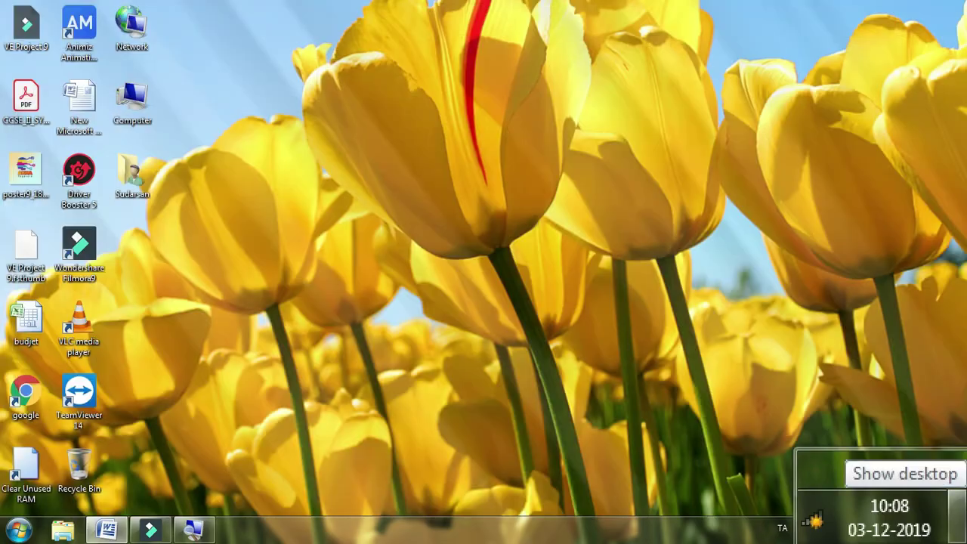
pyautogui.click(961, 529)
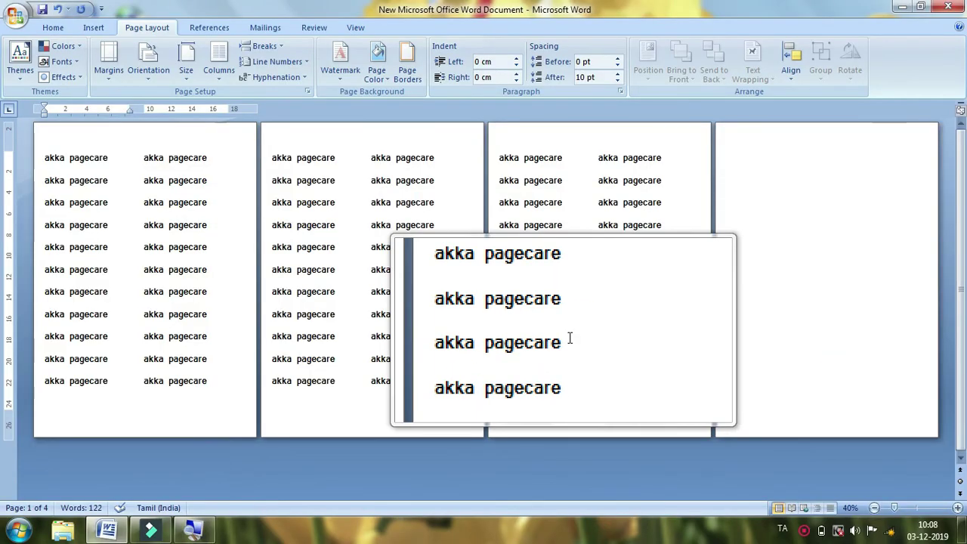
pyautogui.press('super+Escape')
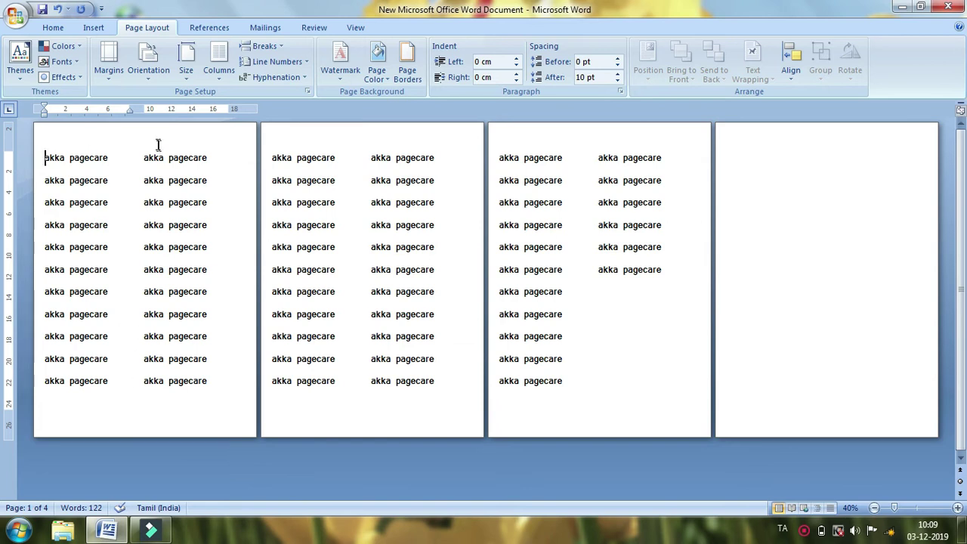
# Add a new 'akka pagecare' line at the end of page 3's second column and select it
pyautogui.click(599, 300)
pyautogui.click(675, 277)
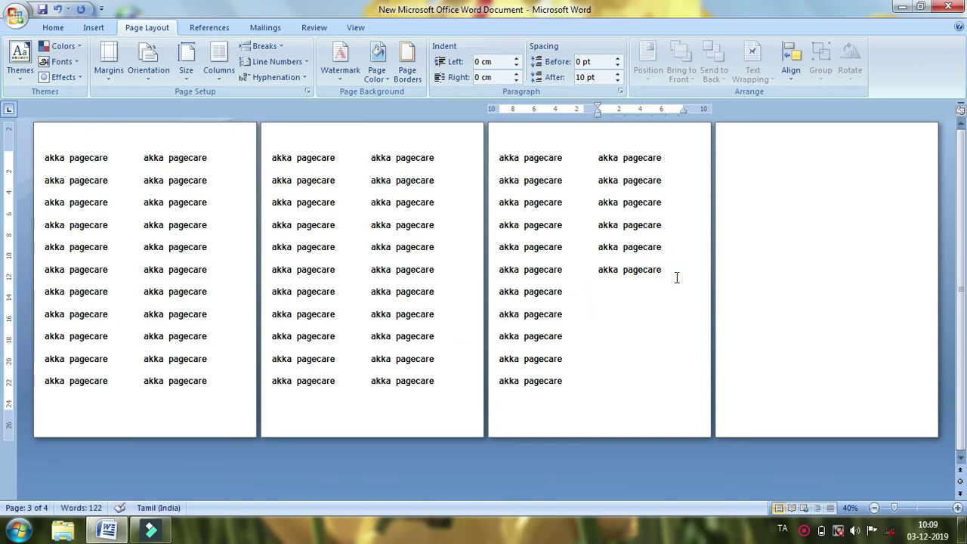
pyautogui.press('Return')
pyautogui.write('akk')
pyautogui.press('BackSpace')
pyautogui.press('BackSpace')
pyautogui.write('akka pagecare')
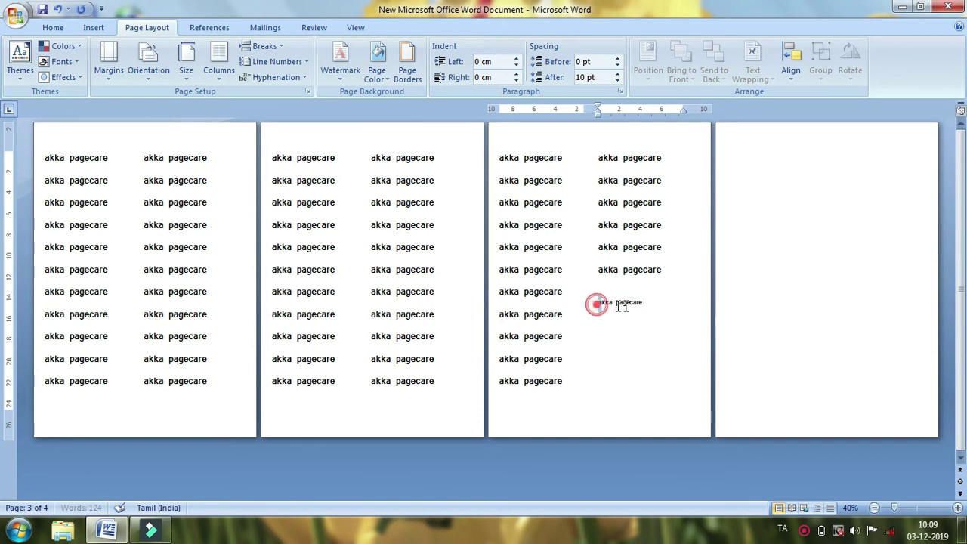
pyautogui.moveTo(596, 302); pyautogui.dragTo(645, 309)
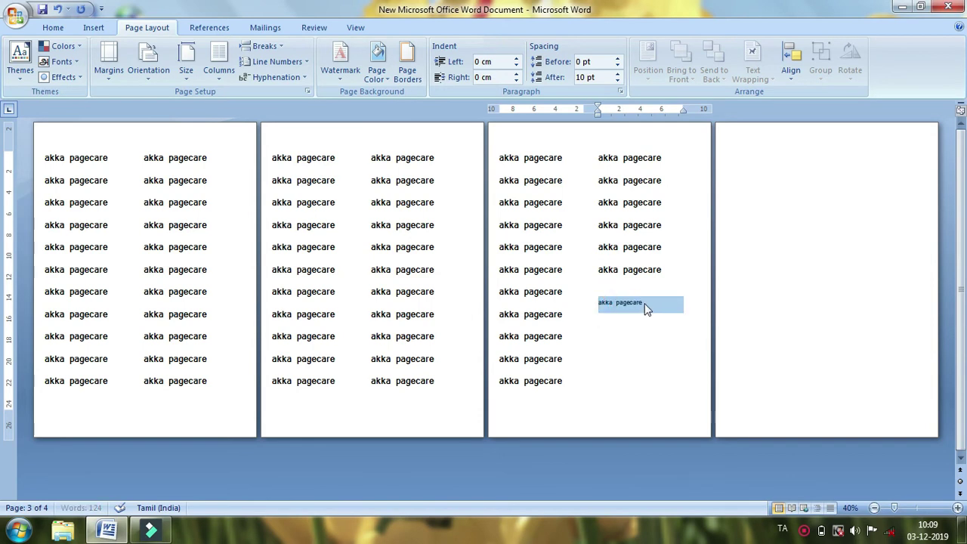
# Grow the font of the last 'akka pagecare' line to size 26
pyautogui.click(54, 27)
pyautogui.click(250, 53)
pyautogui.click(250, 53)
pyautogui.click(250, 53)
pyautogui.click(250, 53)
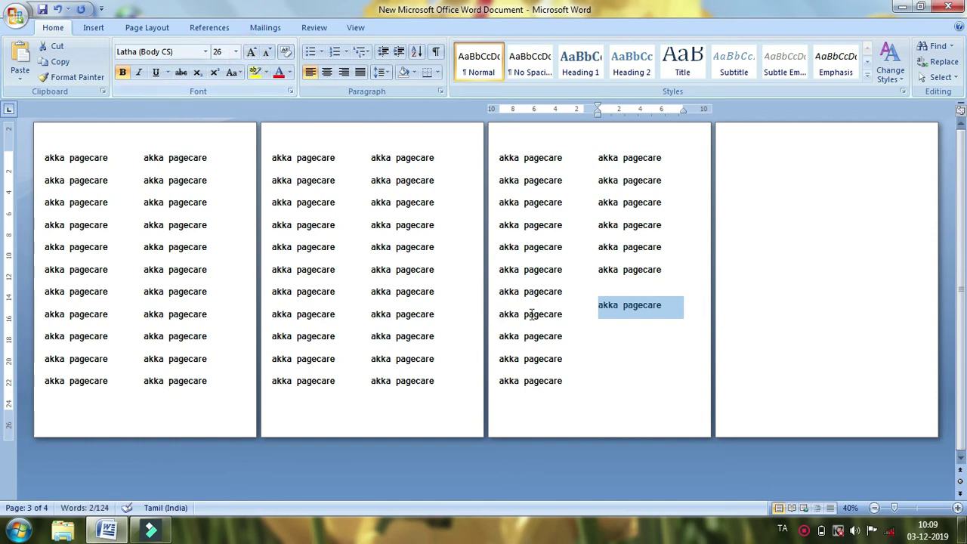
pyautogui.click(666, 311)
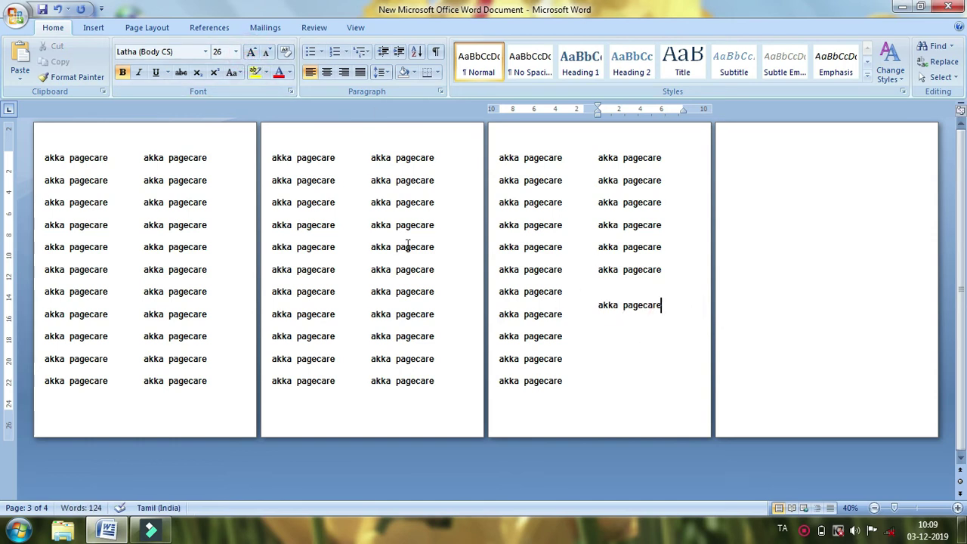
# Rearrange the text into Three columns per page
pyautogui.click(145, 26)
pyautogui.click(227, 65)
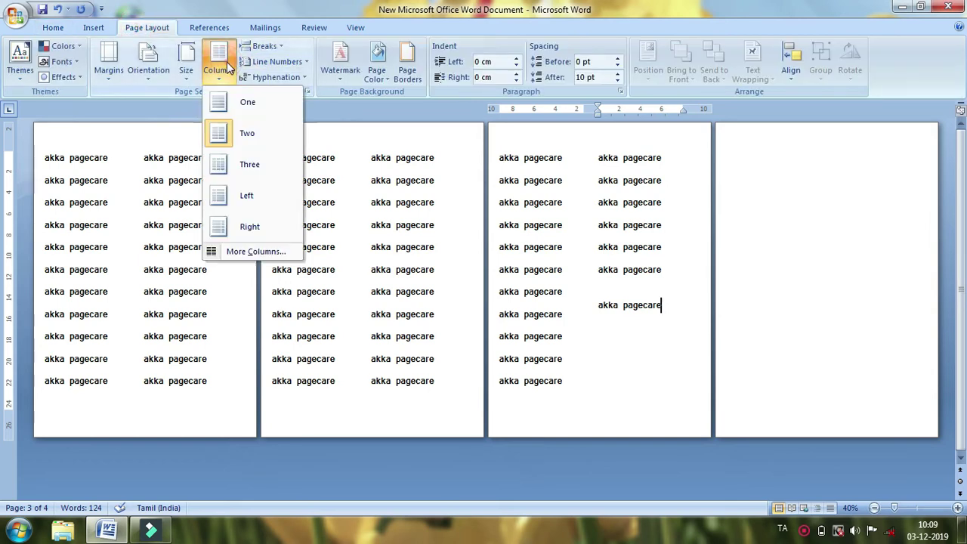
pyautogui.click(239, 164)
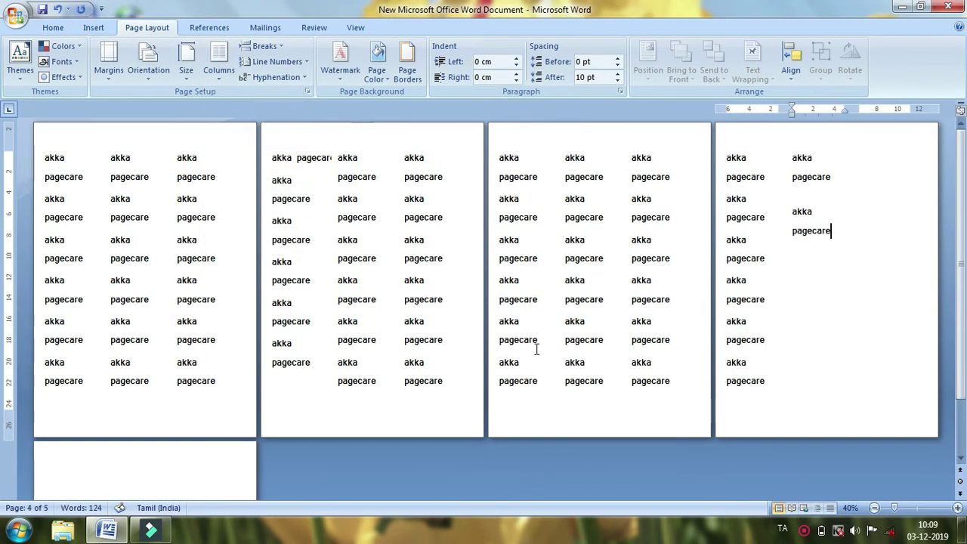
# Select the 'akka pagecare' entries at the top of page 1's three columns
pyautogui.click(47, 157)
pyautogui.moveTo(46, 157); pyautogui.dragTo(93, 178)
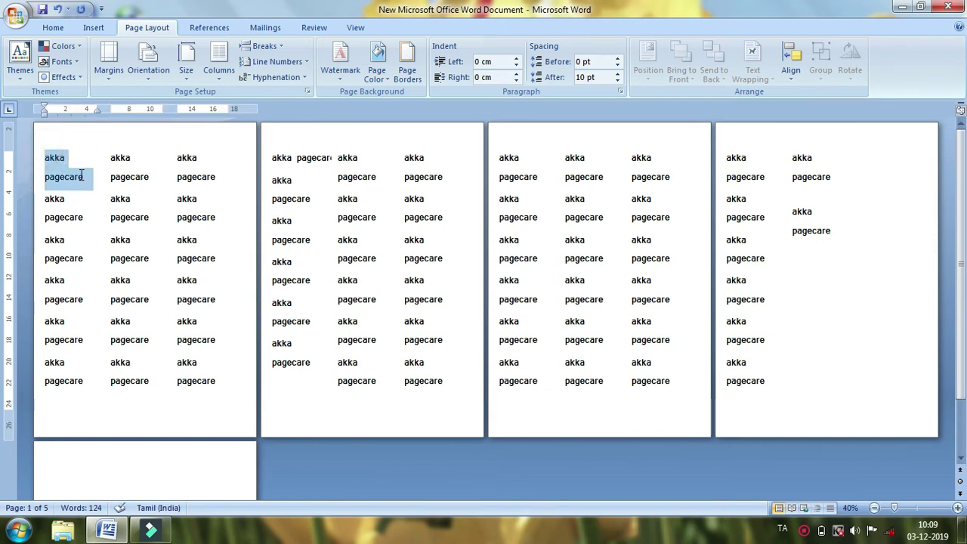
pyautogui.click(118, 177)
pyautogui.moveTo(112, 155); pyautogui.dragTo(219, 179)
pyautogui.click(173, 156)
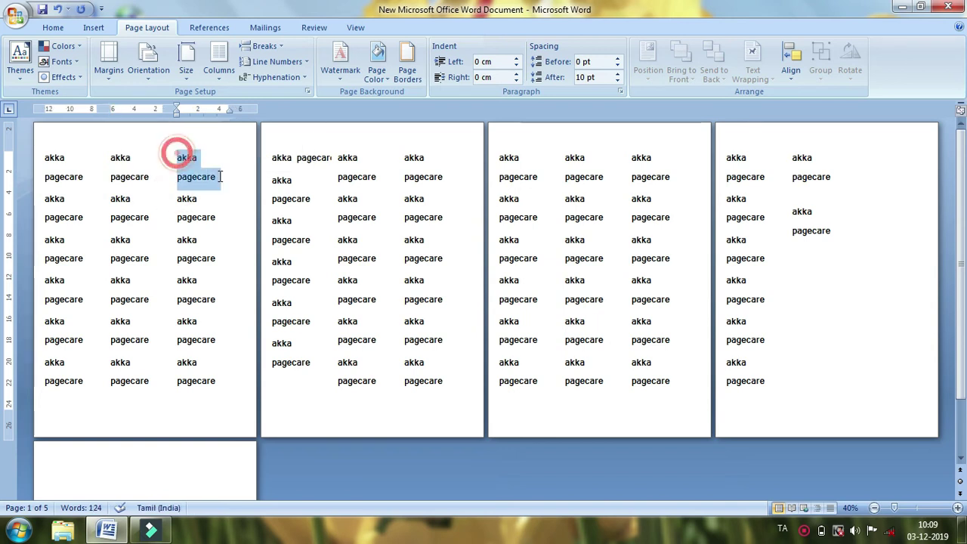
pyautogui.click(555, 303)
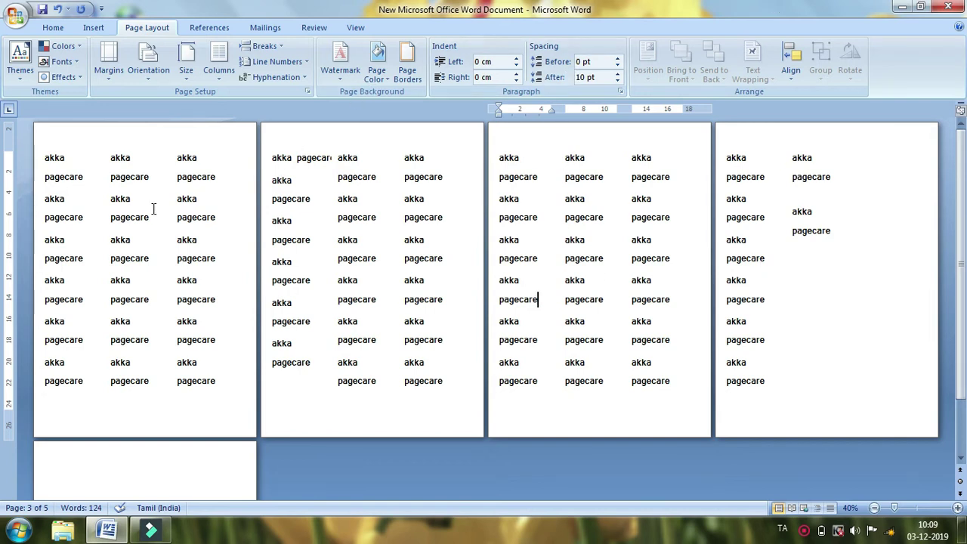
pyautogui.moveTo(46, 157); pyautogui.dragTo(83, 191)
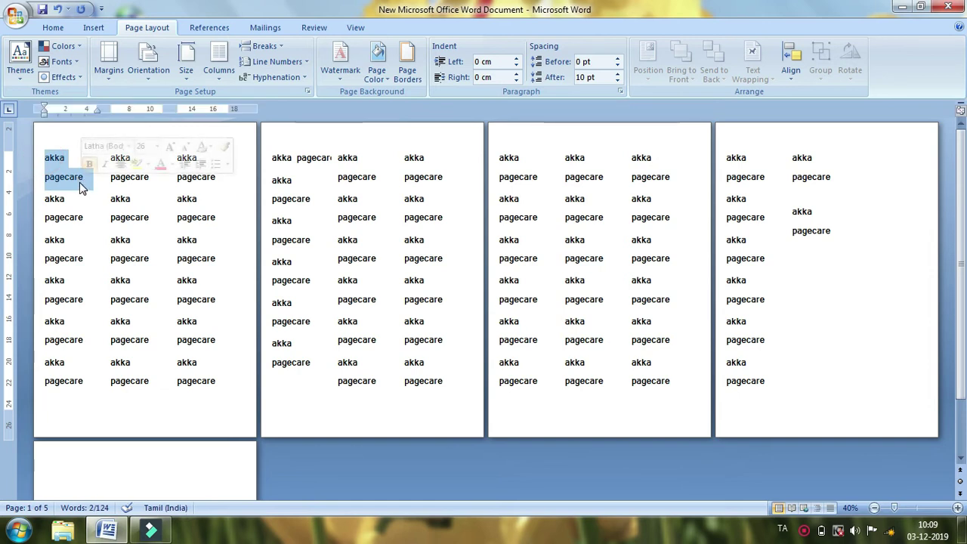
pyautogui.click(93, 28)
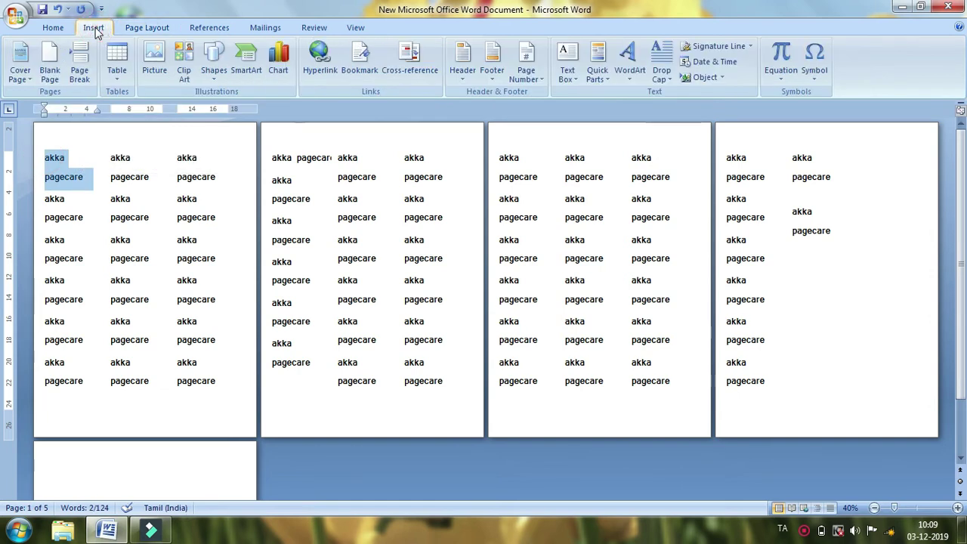
pyautogui.click(214, 59)
pyautogui.click(250, 108)
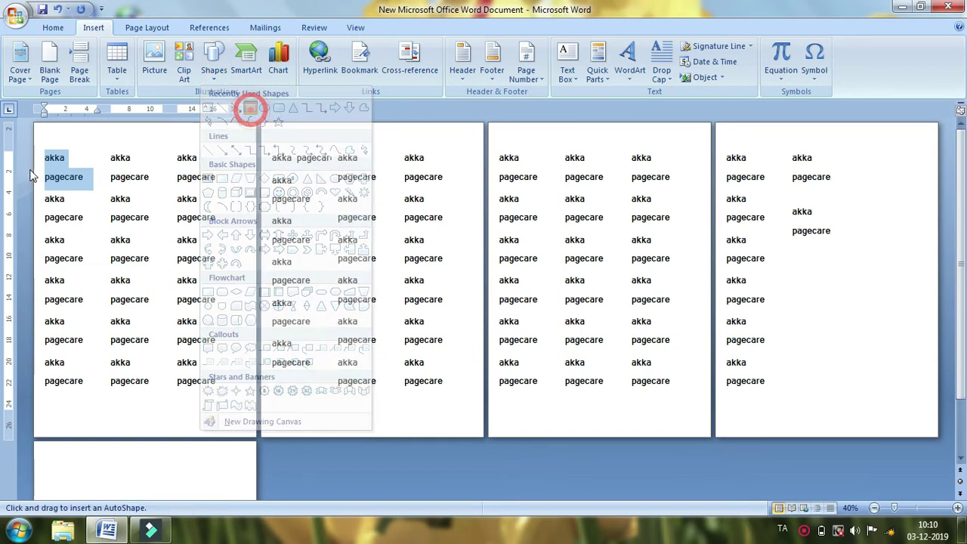
pyautogui.moveTo(40, 152); pyautogui.dragTo(90, 188)
pyautogui.click(230, 306)
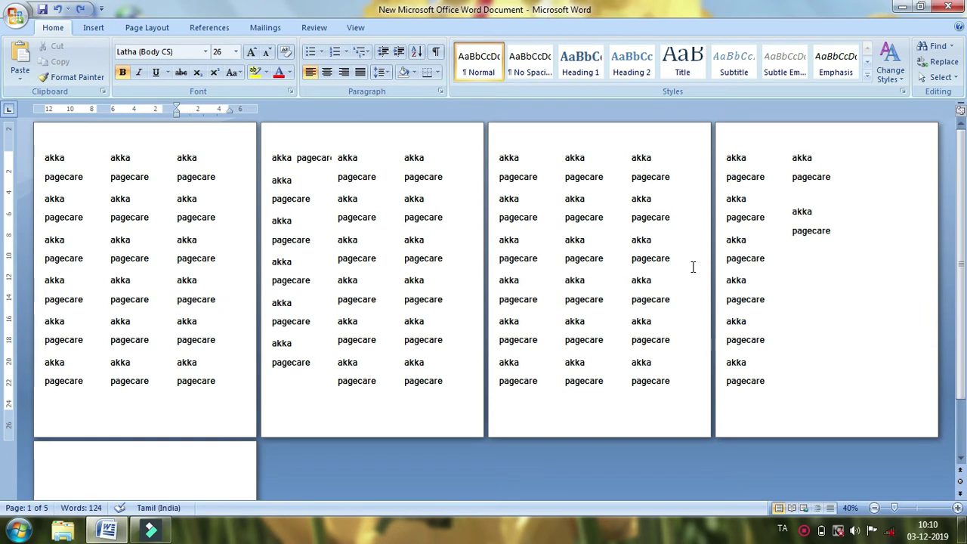
pyautogui.click(137, 29)
# Show the Page Layout Columns dropdown and magnify the screen around it
pyautogui.click(213, 76)
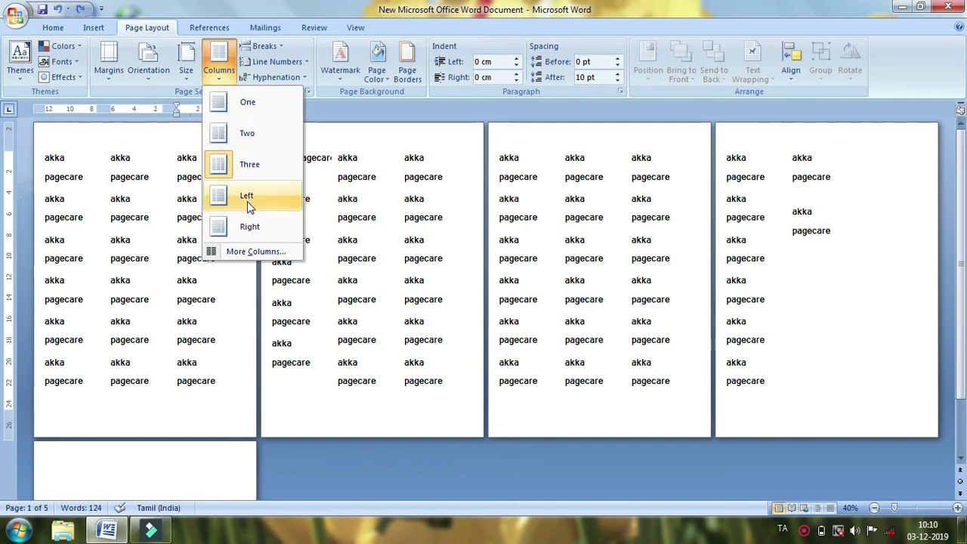
pyautogui.click(254, 106)
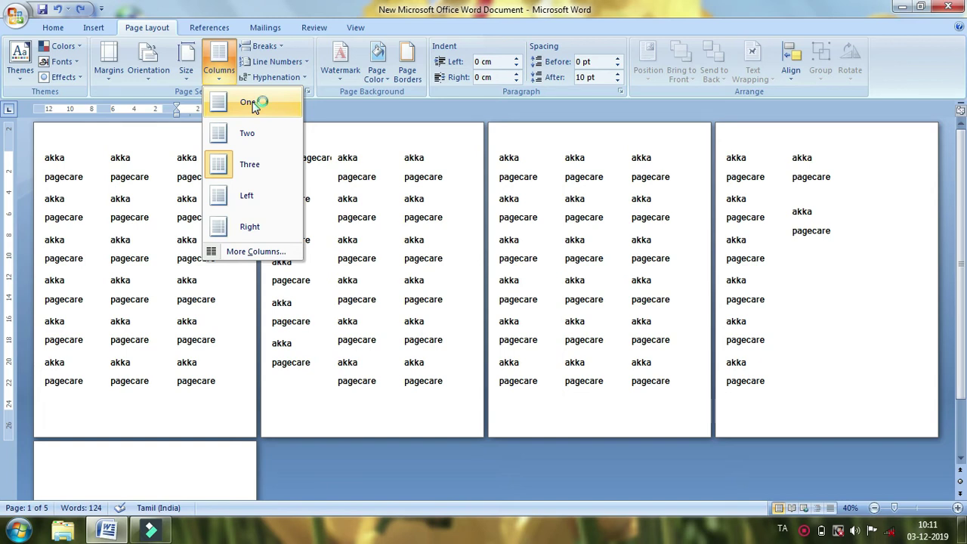
pyautogui.press('super+plus')
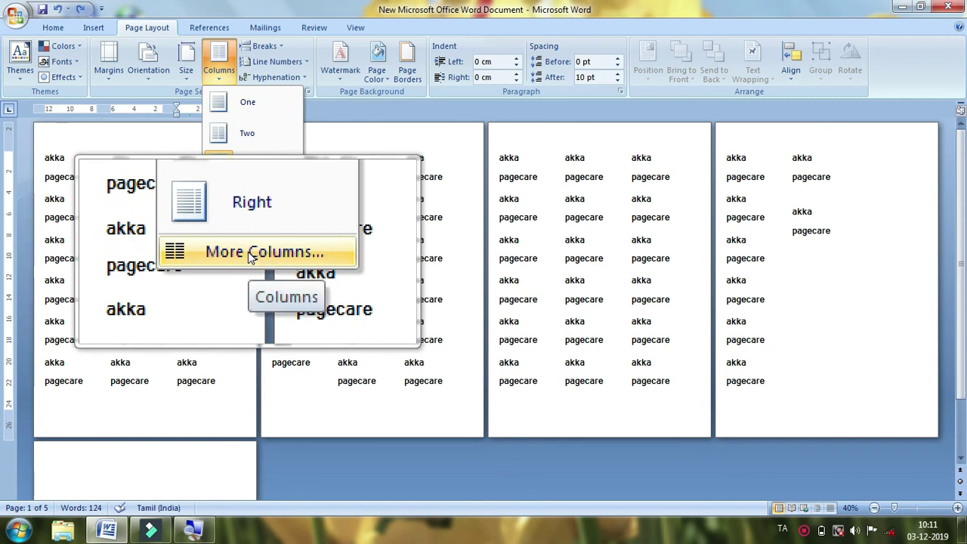
# In More Columns, raise the number of columns to 4 (3.43 cm wide, 1.25 cm spacing)
pyautogui.click(249, 255)
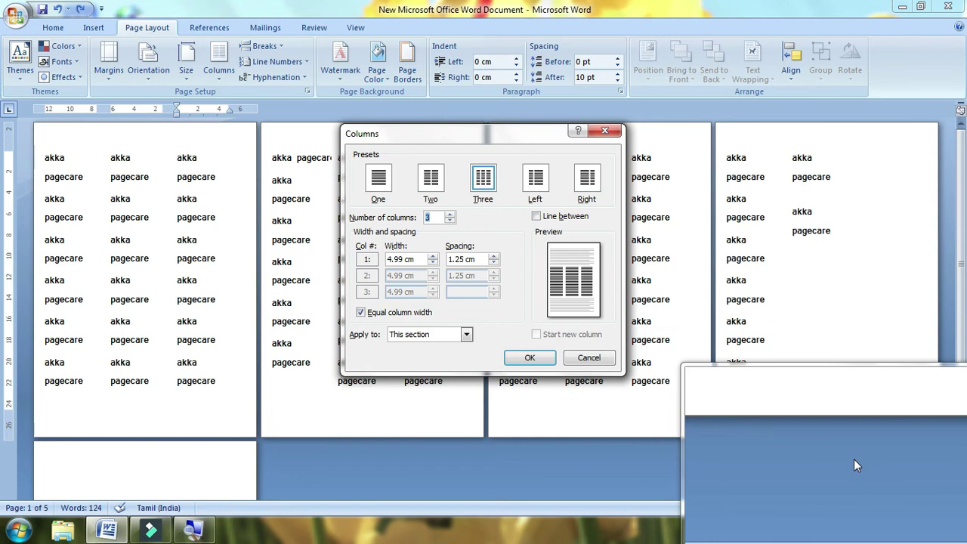
pyautogui.press('super+Escape')
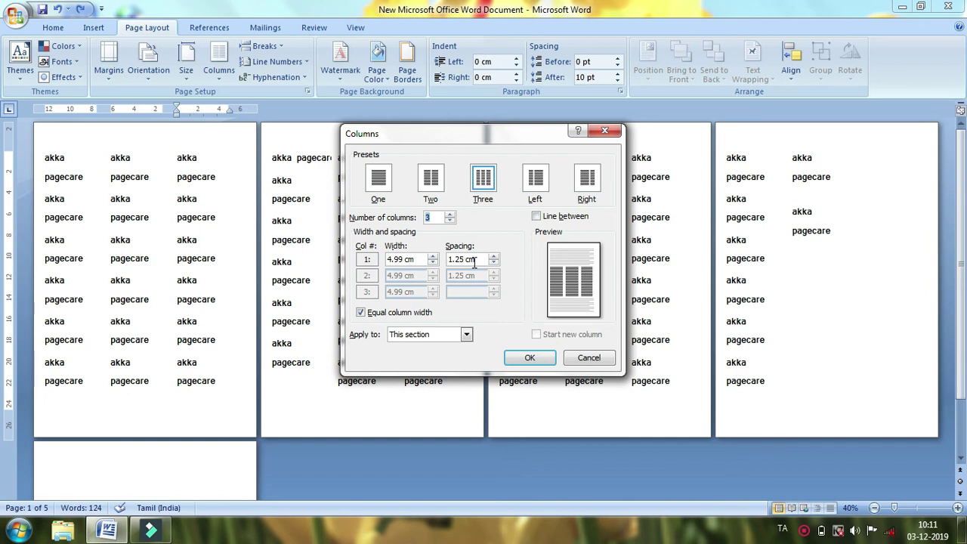
pyautogui.click(729, 157)
pyautogui.click(450, 215)
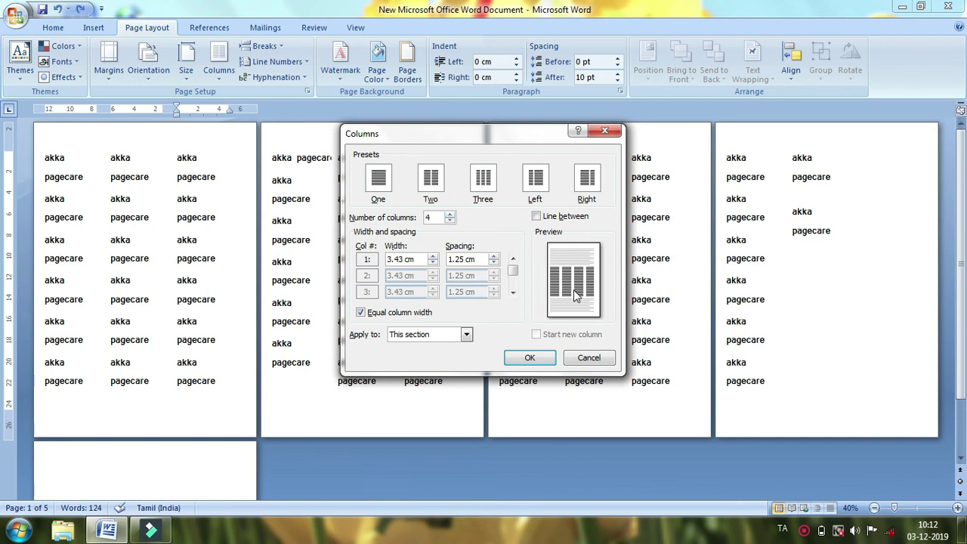
# Settle the Number of columns spinner on 4 and apply it with OK
pyautogui.click(450, 214)
pyautogui.click(450, 216)
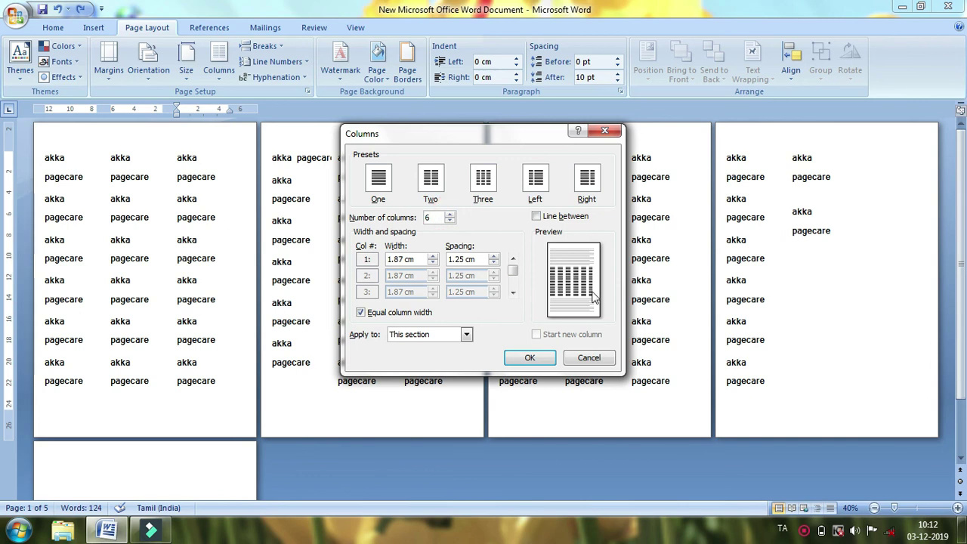
pyautogui.click(450, 220)
pyautogui.click(450, 220)
pyautogui.click(449, 220)
pyautogui.click(450, 220)
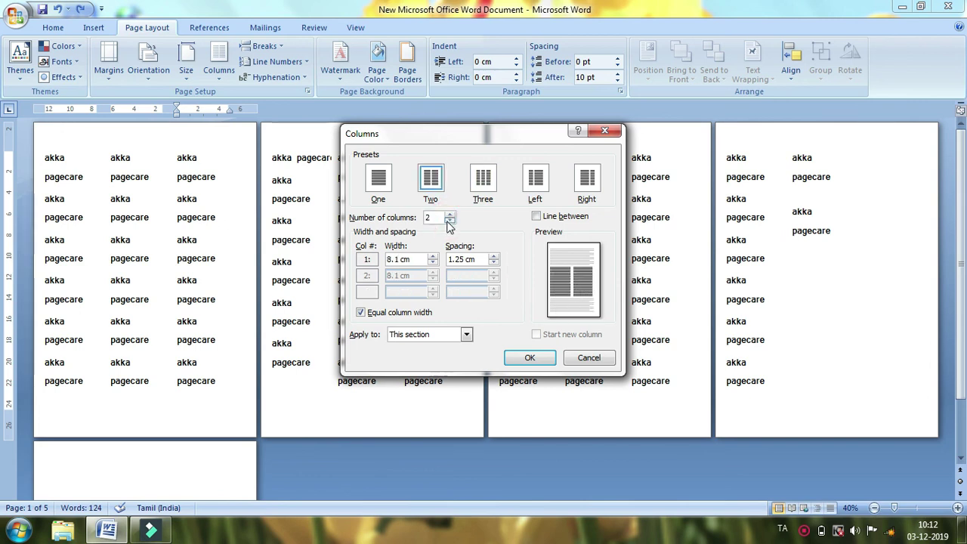
pyautogui.click(450, 214)
pyautogui.click(450, 215)
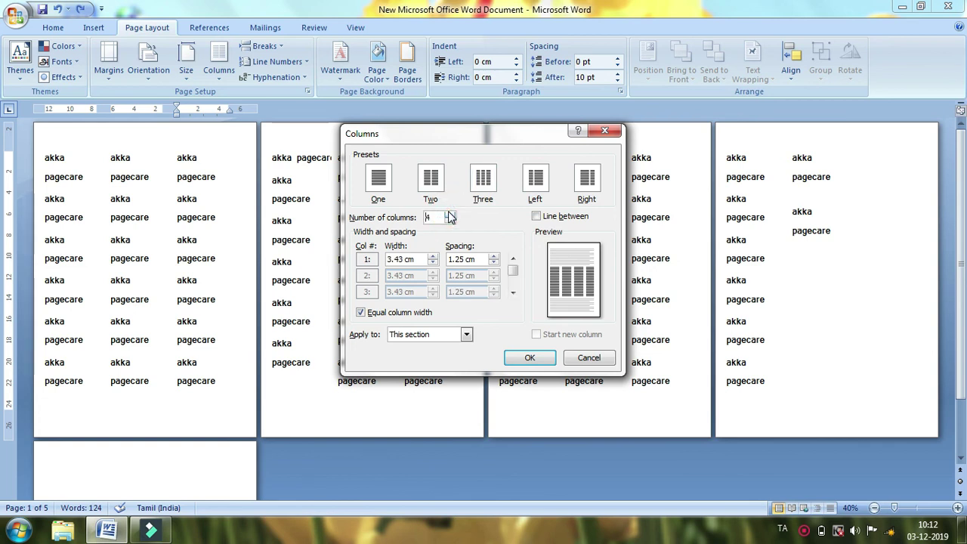
pyautogui.click(527, 357)
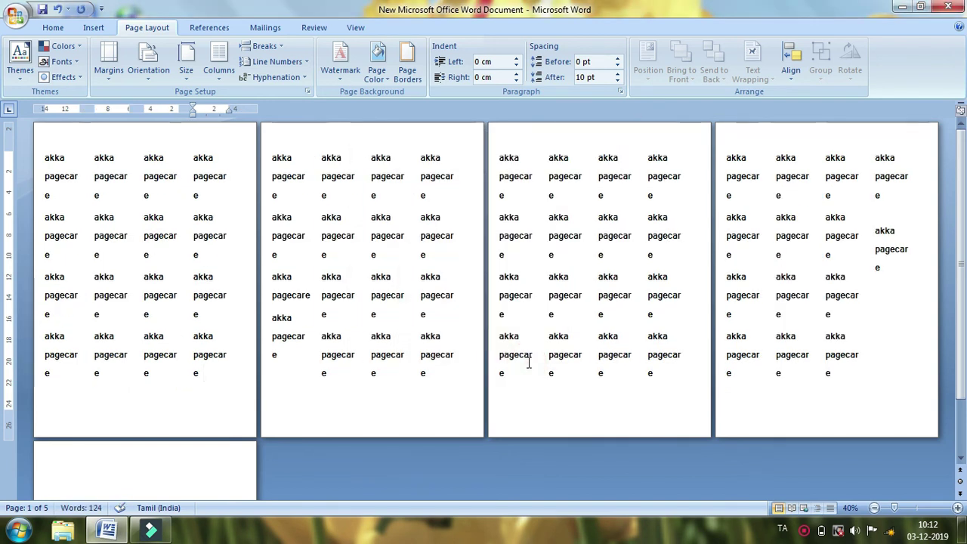